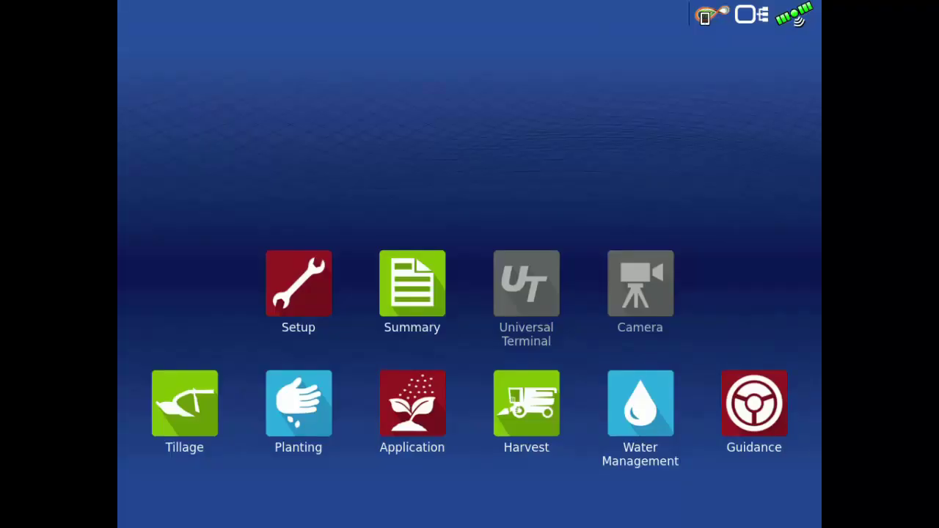
Step: Start a new Tiling operating configuration for water management
click(641, 417)
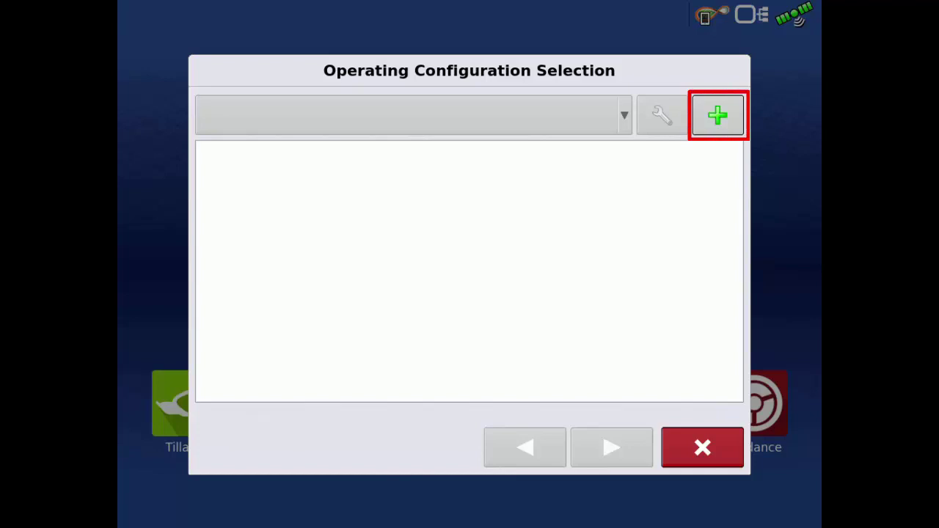
click(717, 115)
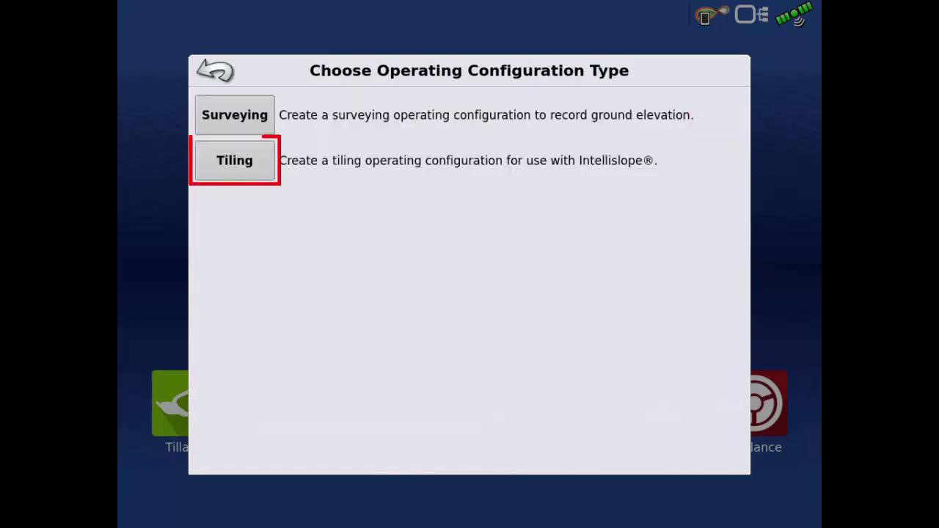
click(235, 160)
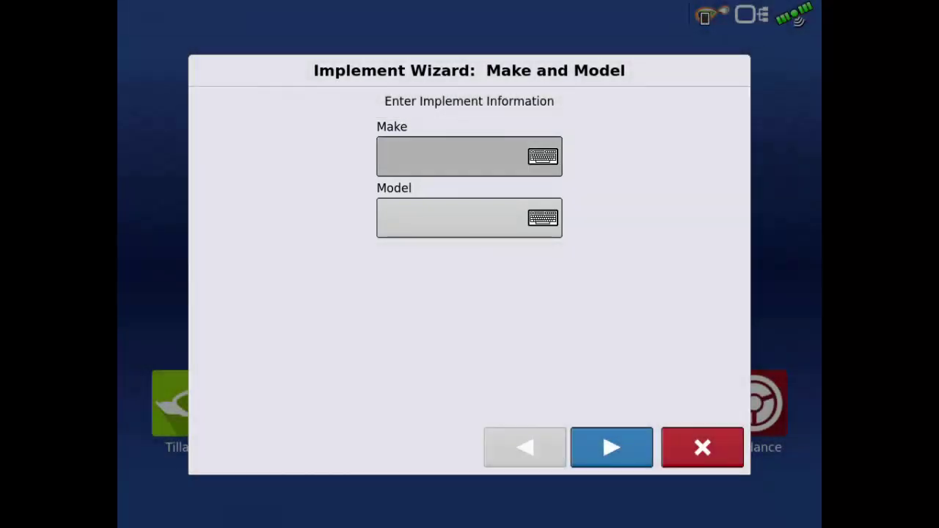
Step: Enter Gold Digger as the implement make and Plow as the model, and accept them
click(468, 156)
text(Gol)
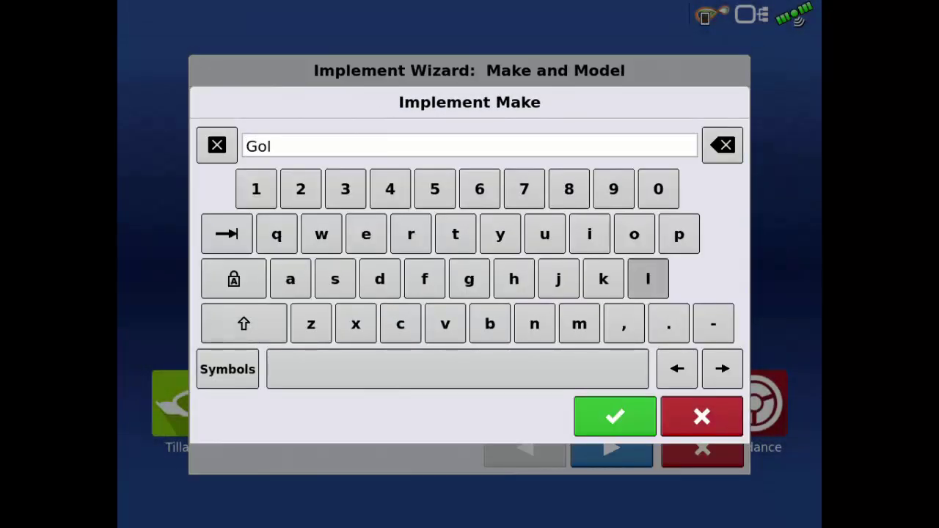
text(d Digger)
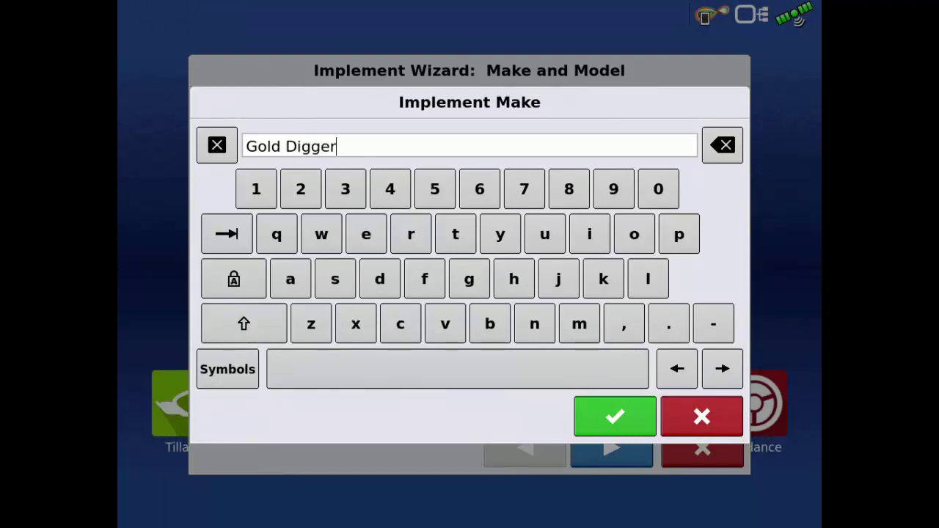
click(615, 416)
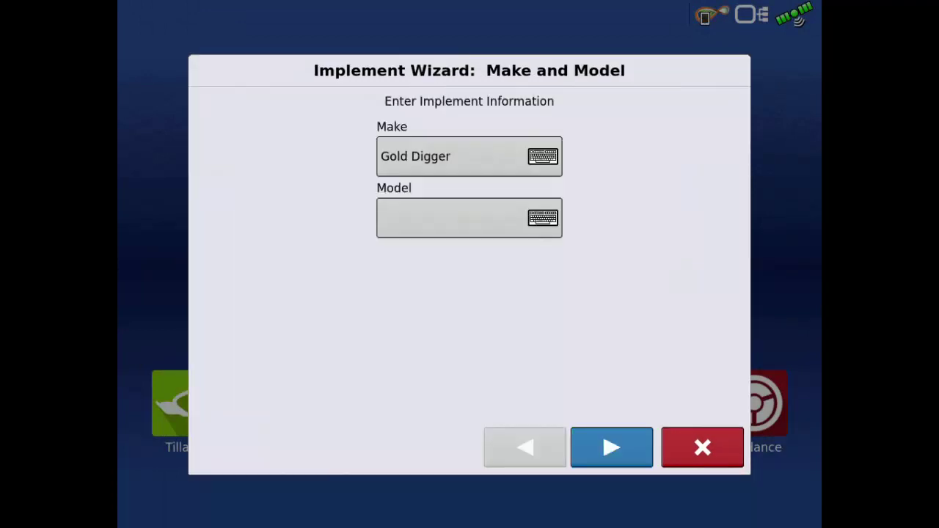
click(470, 218)
text(P)
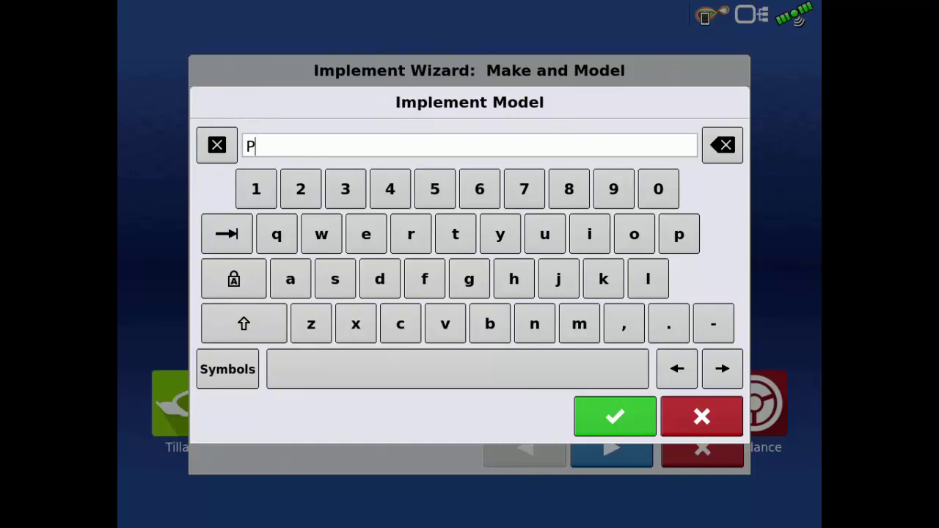
text(low)
click(614, 416)
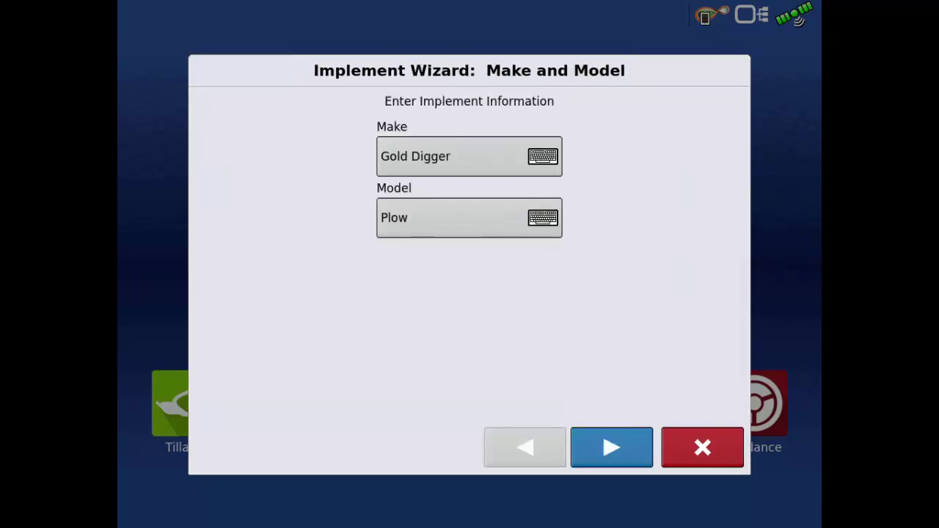
click(612, 447)
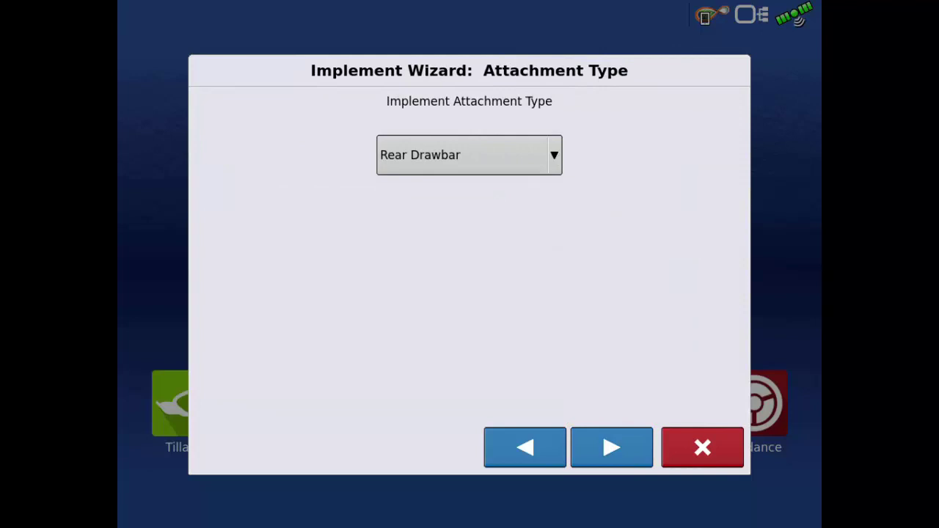
Step: Set the implement attachment type to Rear Lift Arms and accept it
click(469, 155)
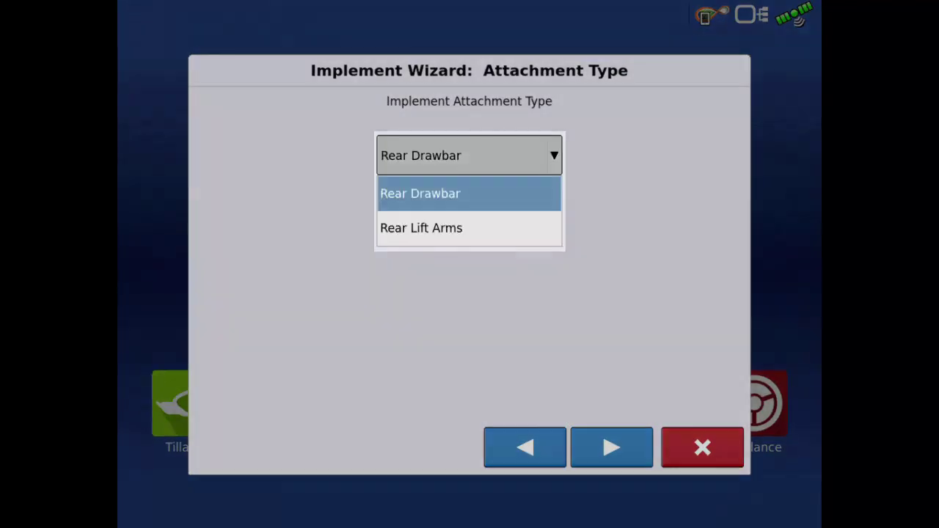
click(421, 227)
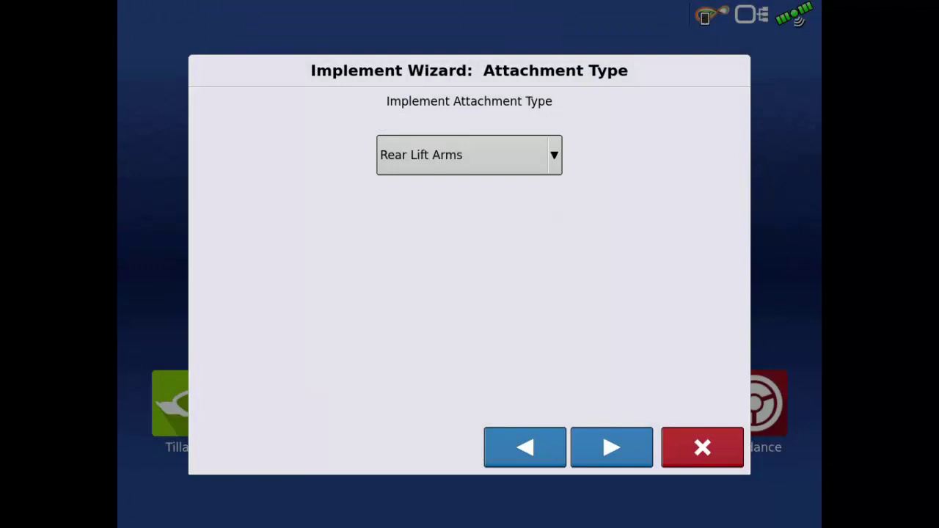
click(611, 447)
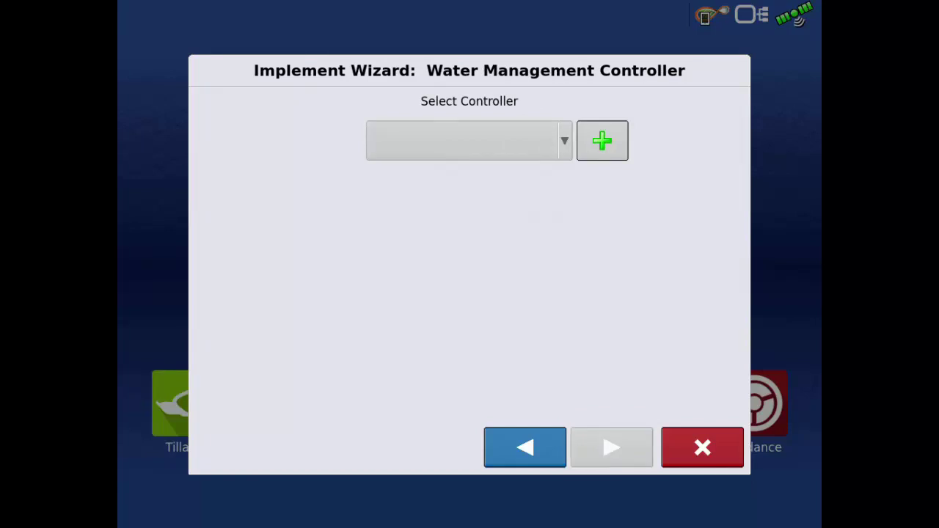
Step: Add a Water Management Control device under the suggested name WM Control and accept it as the implement's controller
click(602, 140)
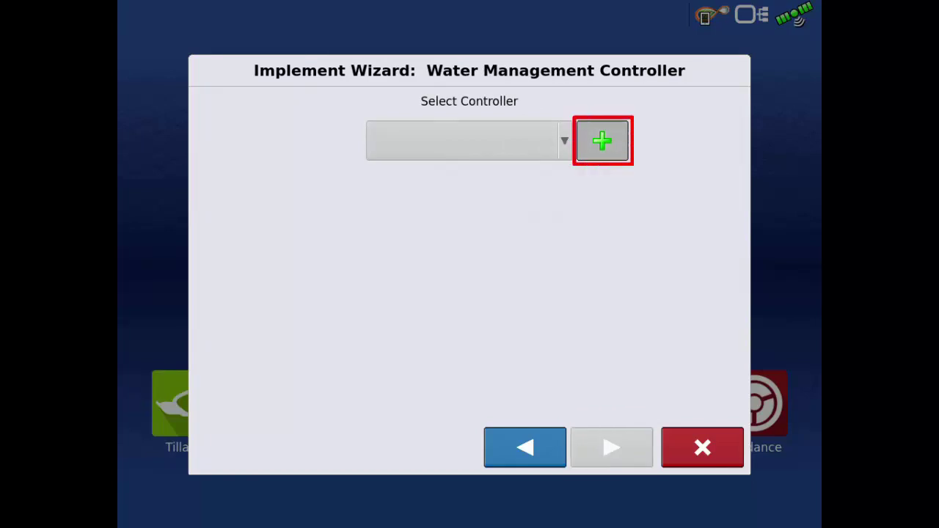
click(469, 139)
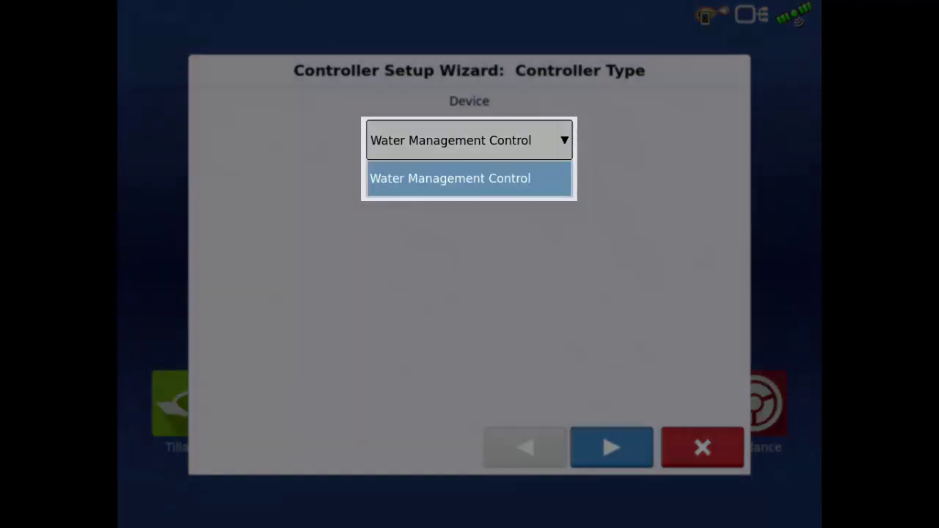
click(450, 178)
click(611, 448)
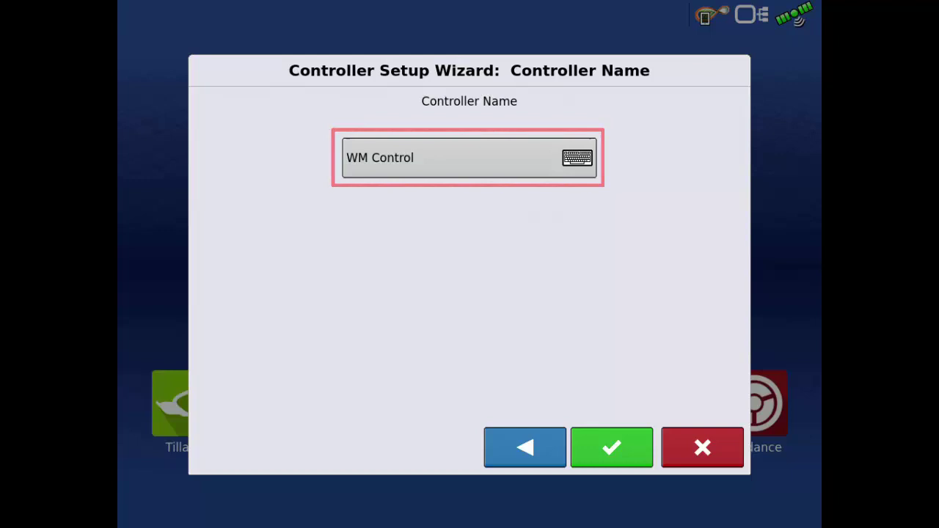
click(611, 448)
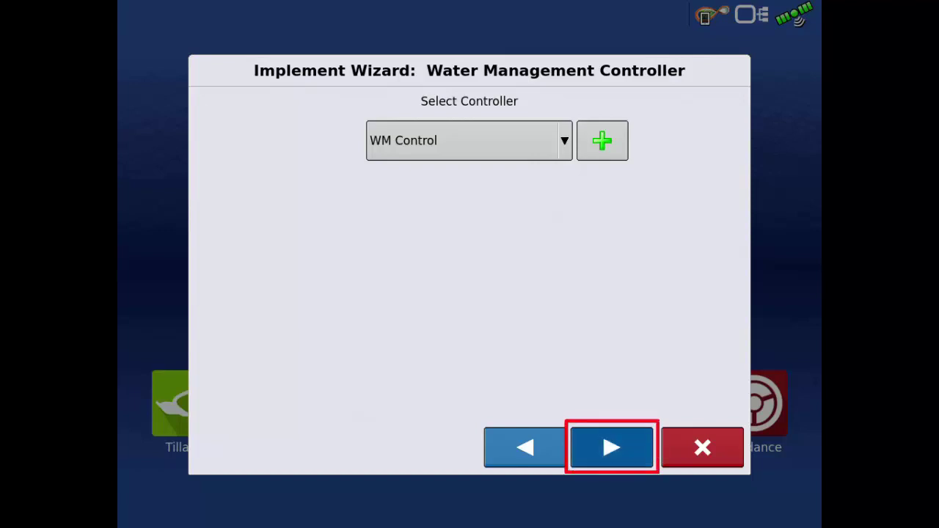
click(611, 448)
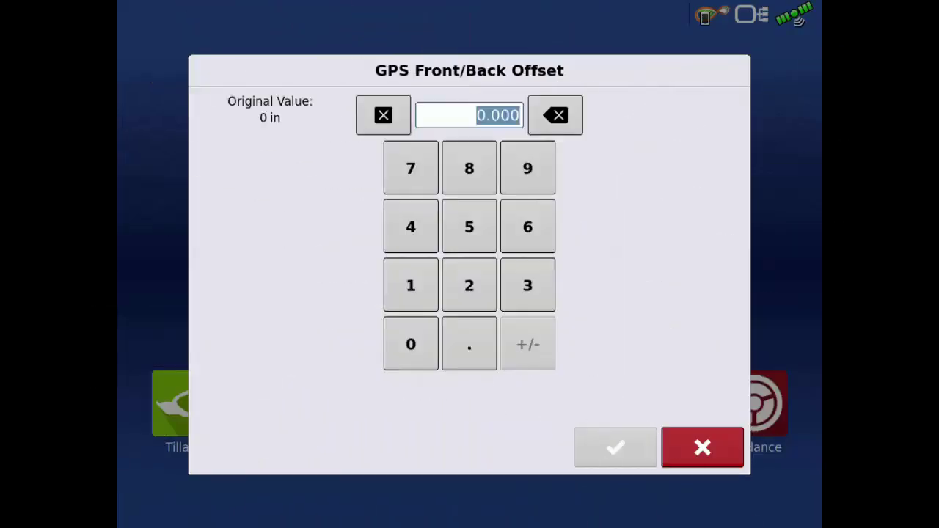
Step: Set the antenna location from hitch point to 96 in, antenna height from ground to 135 in, and antenna to plow base to 121 in
text(96)
key(Return)
click(489, 174)
text(135)
click(615, 447)
click(490, 221)
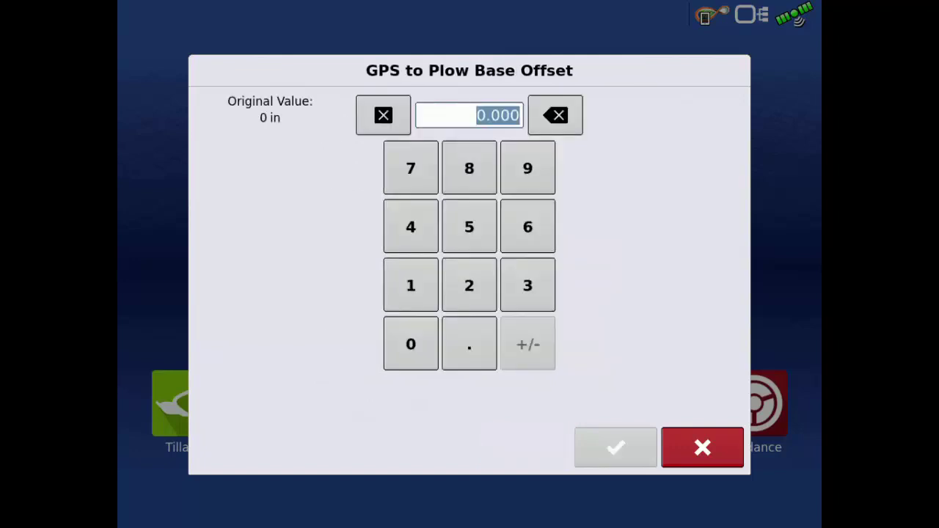
text(121)
key(Return)
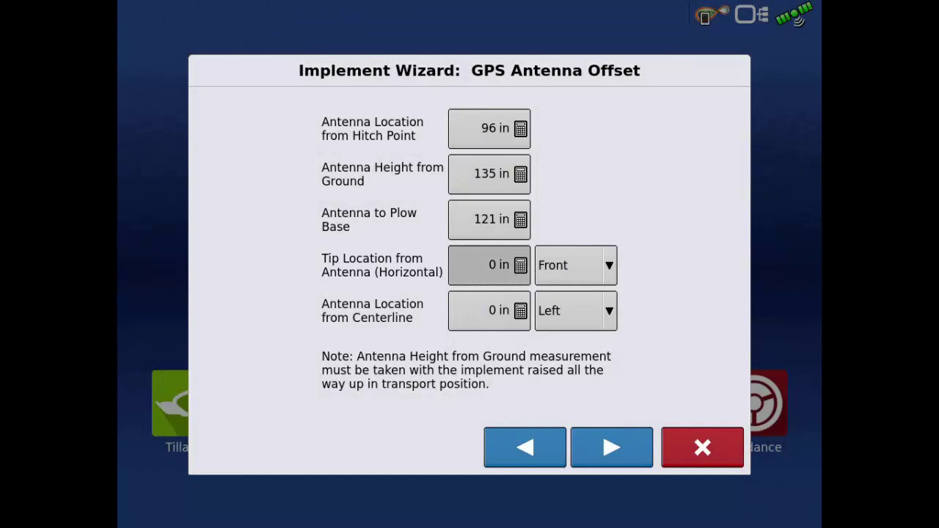
Step: Set the horizontal tip location from the antenna to 24 in, Front
text(24)
click(615, 447)
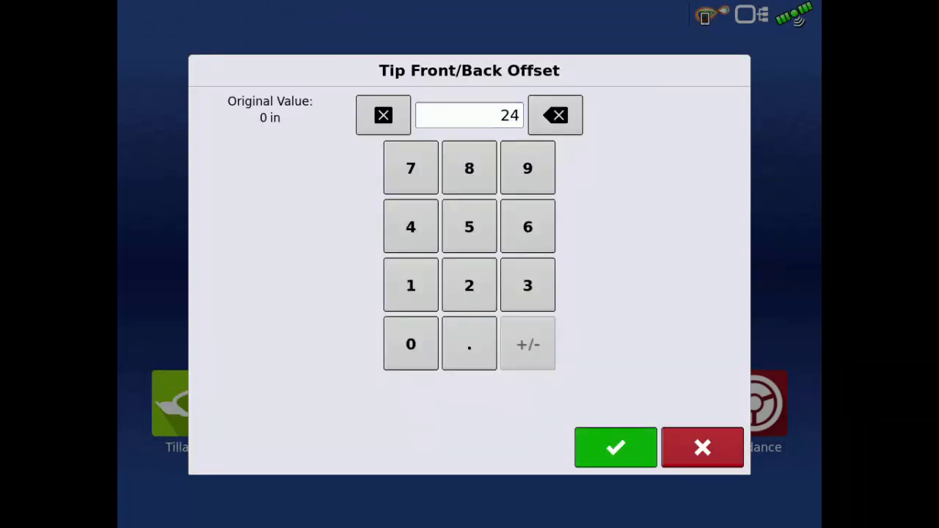
key(Return)
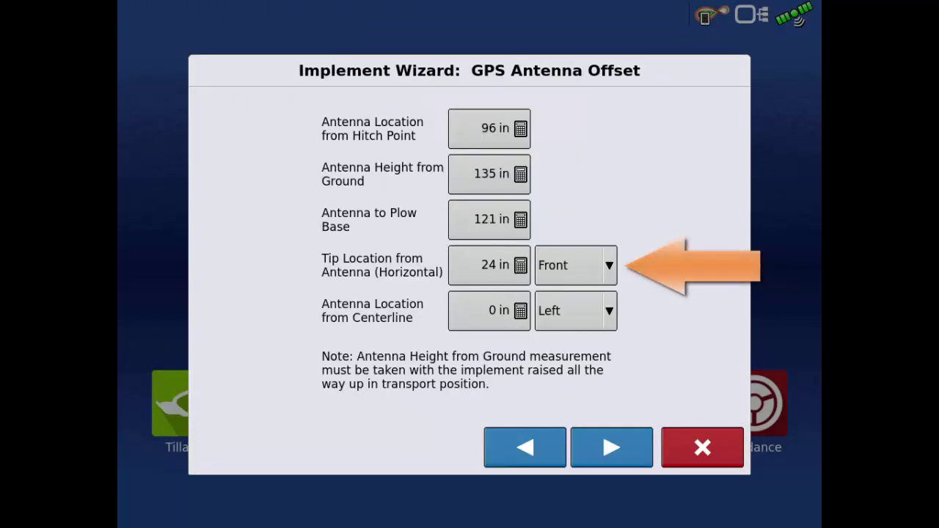
click(576, 265)
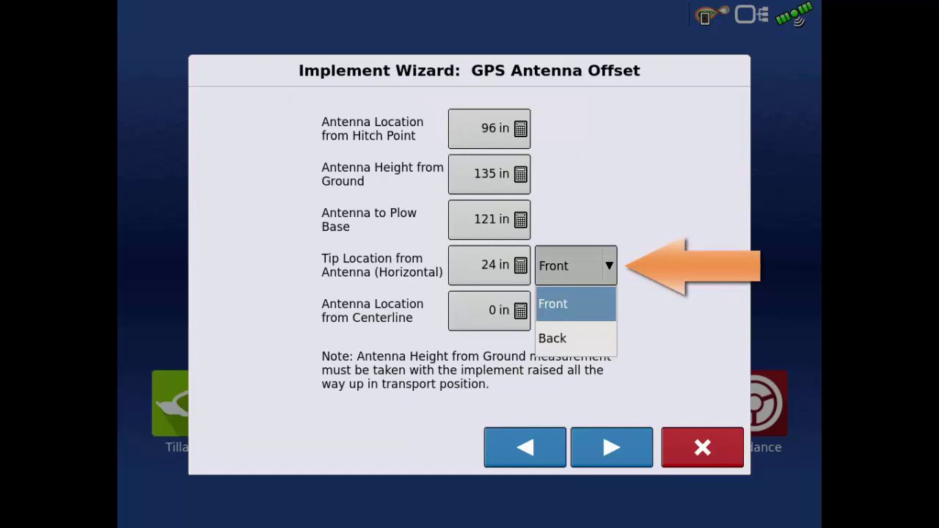
click(576, 304)
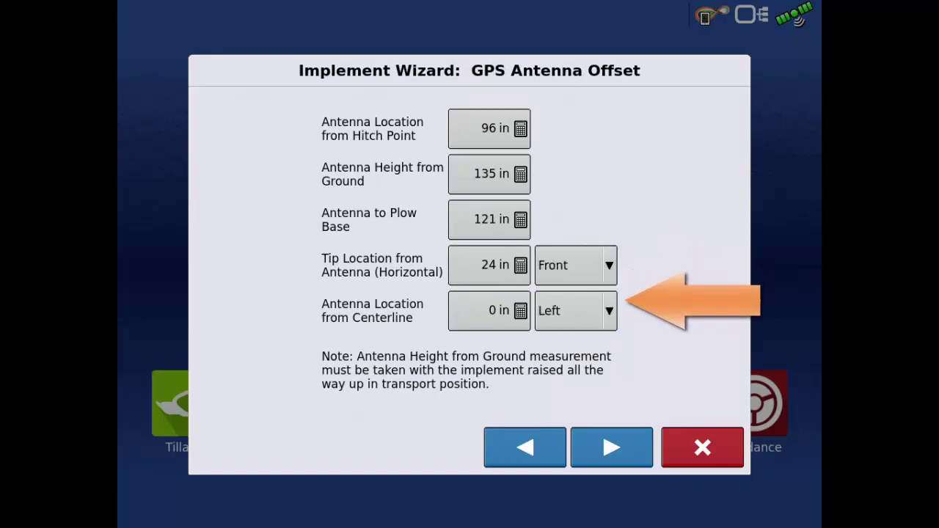
Step: Choose Left as the side for the antenna location from centerline and accept the GPS antenna offsets
click(576, 311)
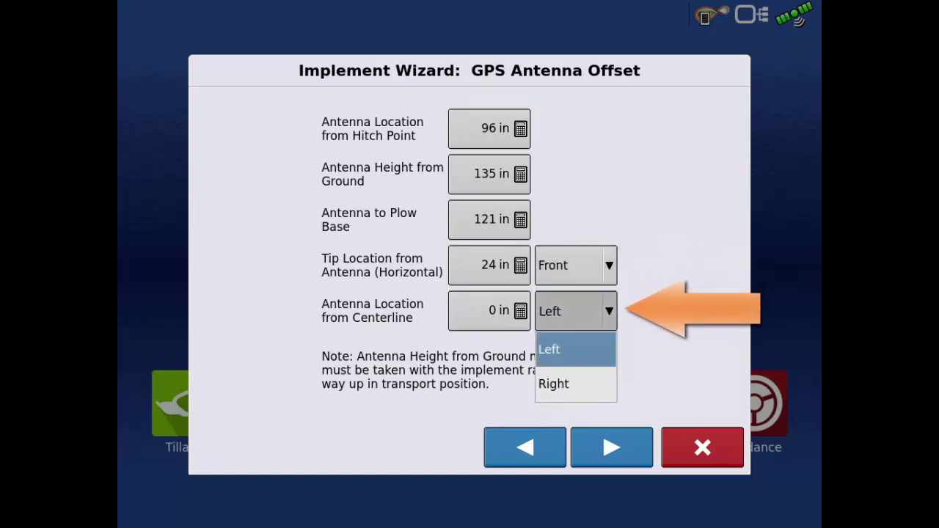
click(576, 349)
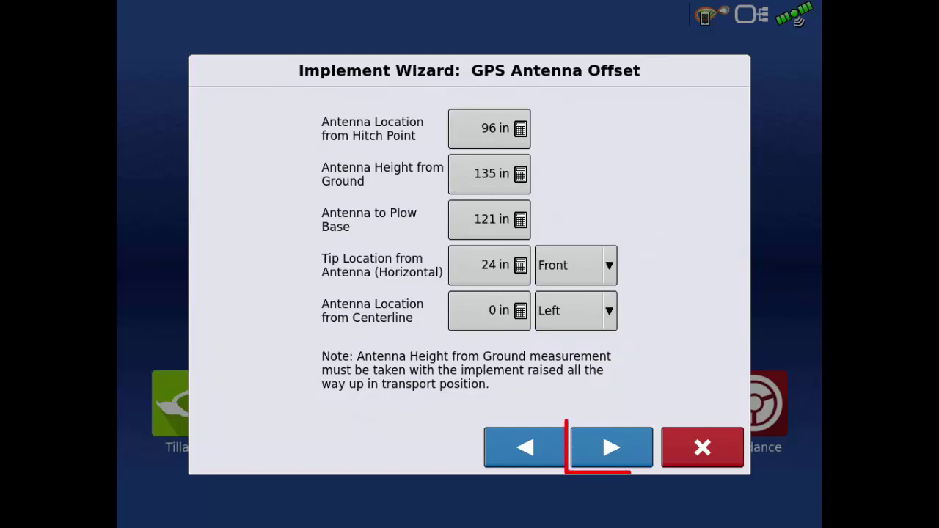
click(611, 447)
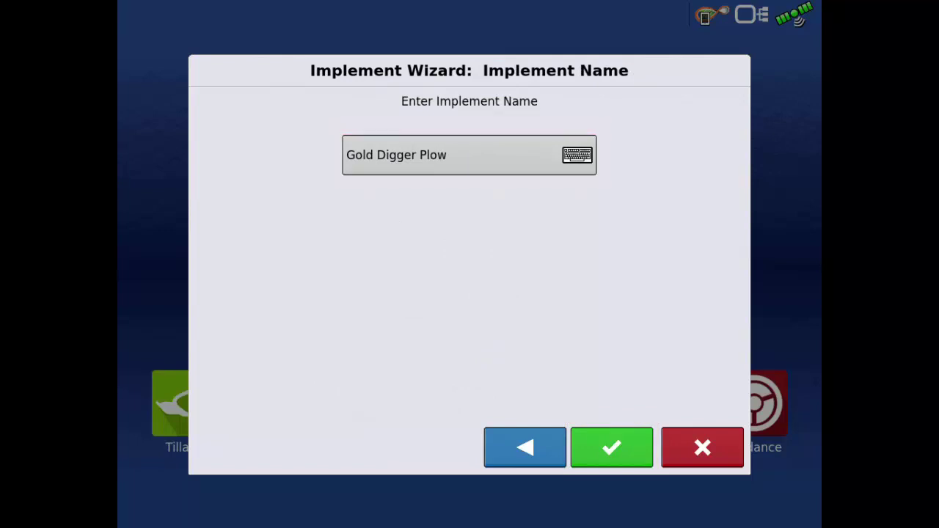
Step: Save the implement as Gold Digger Plow and use it with GPS via WM Control as primary and Display GPS as backup speed source
click(612, 447)
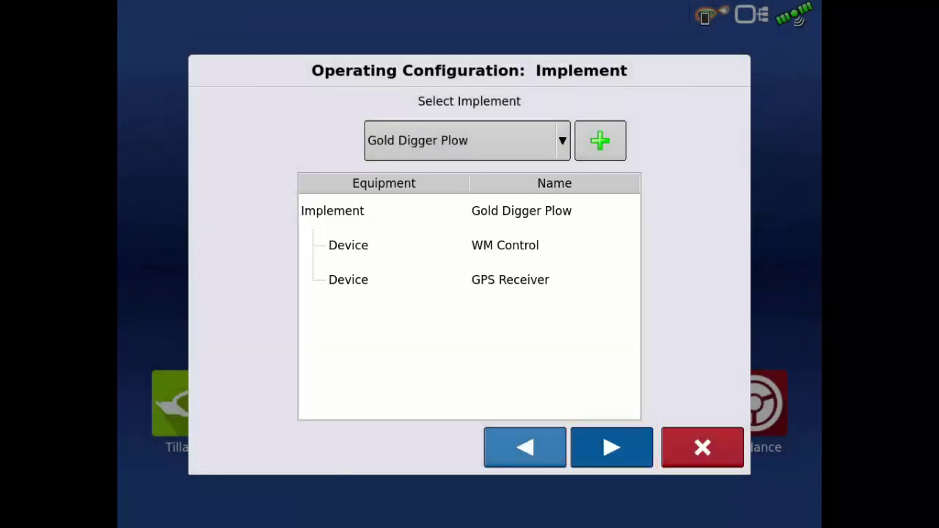
click(612, 448)
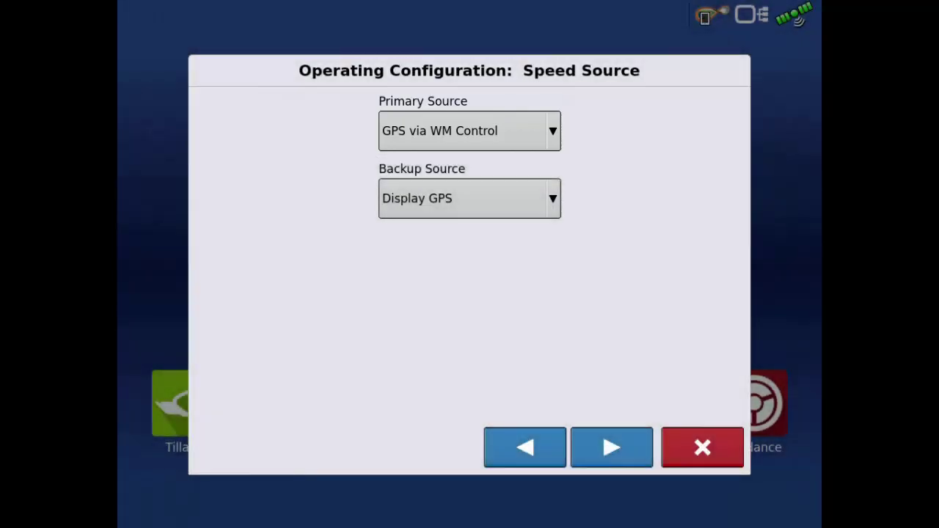
click(612, 447)
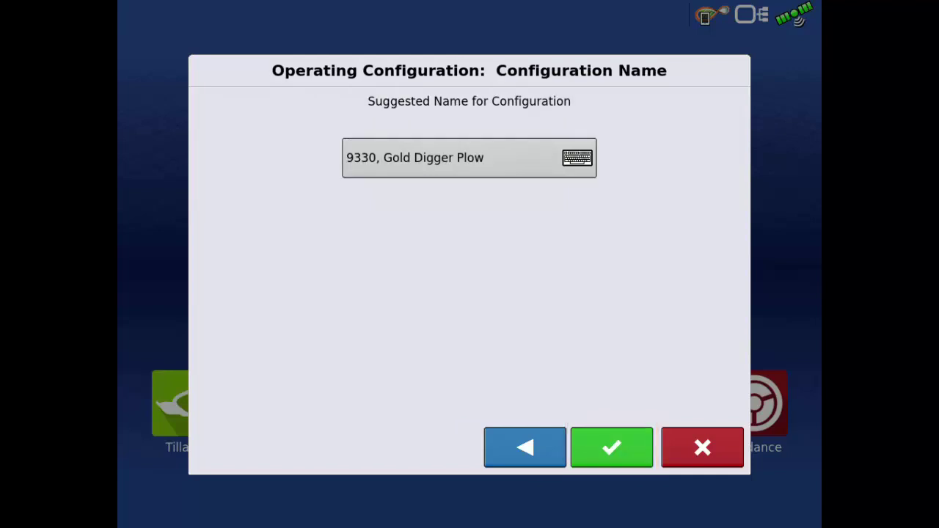